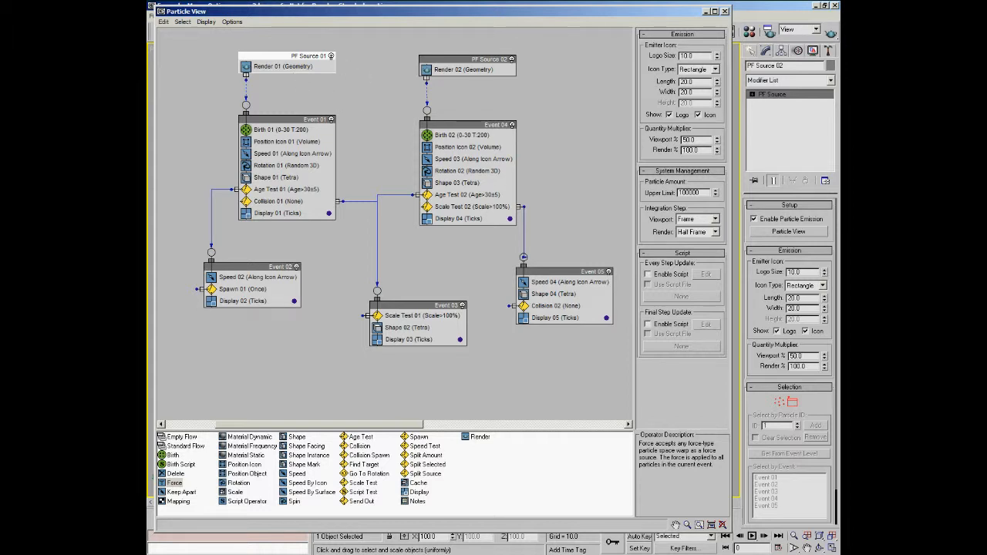
pyautogui.click(233, 23)
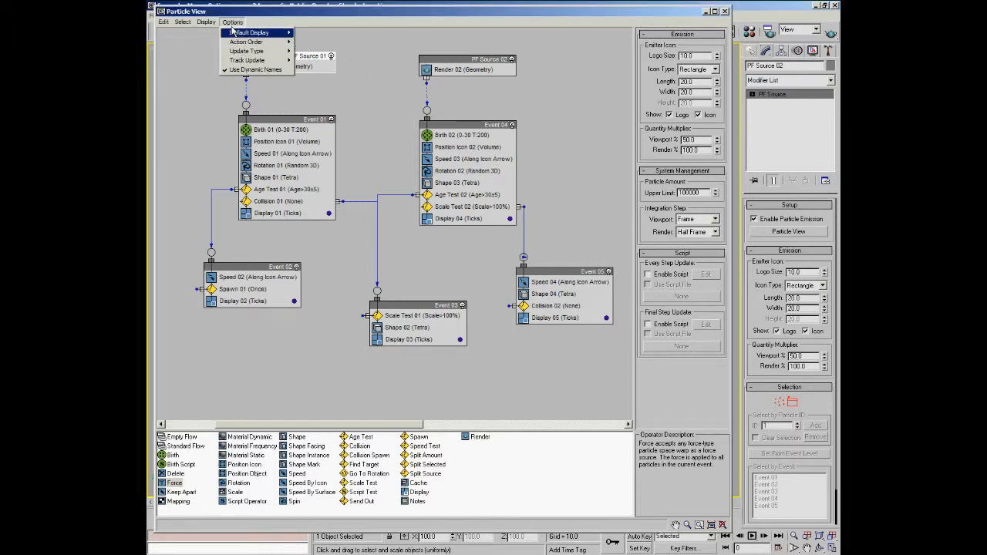
pyautogui.moveTo(255, 54)
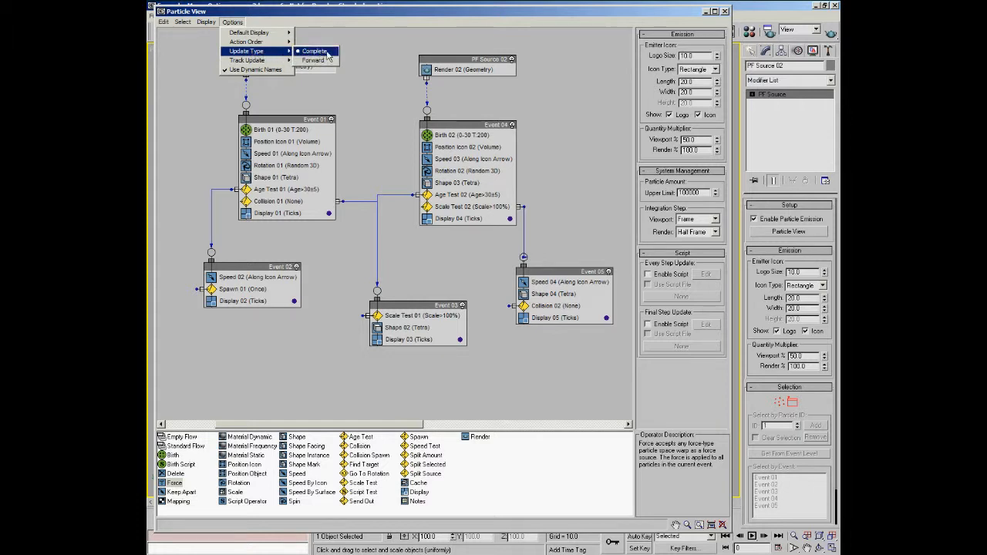
pyautogui.click(357, 51)
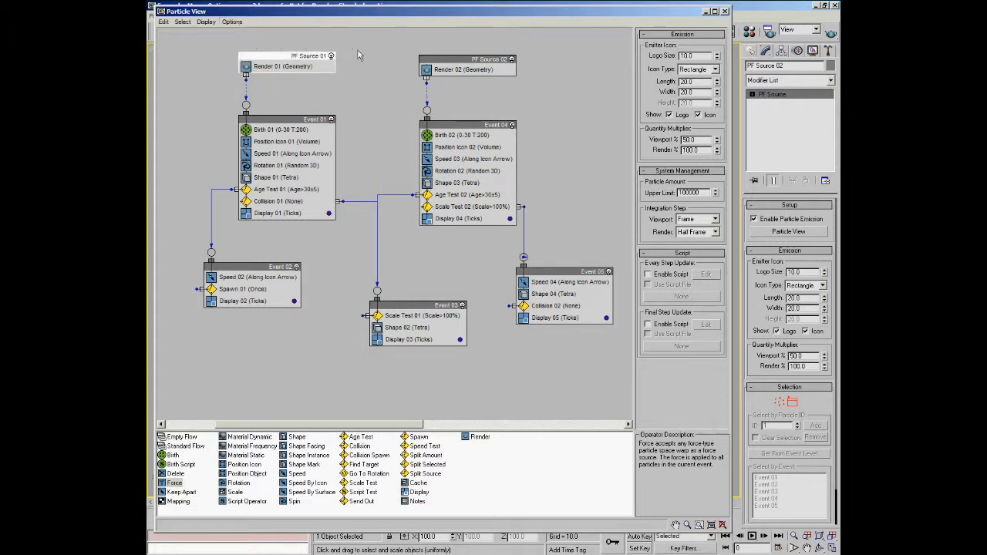
pyautogui.click(231, 23)
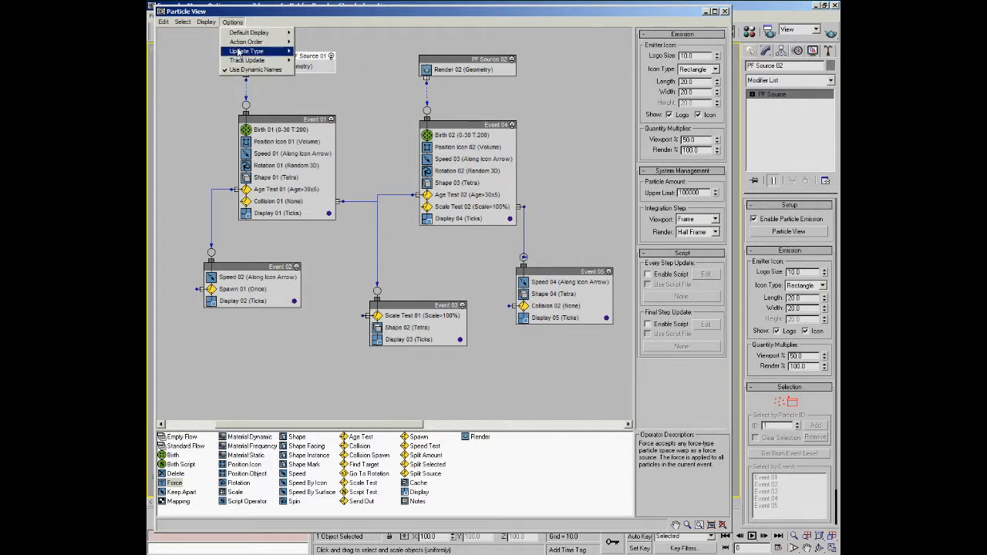
pyautogui.moveTo(239, 53)
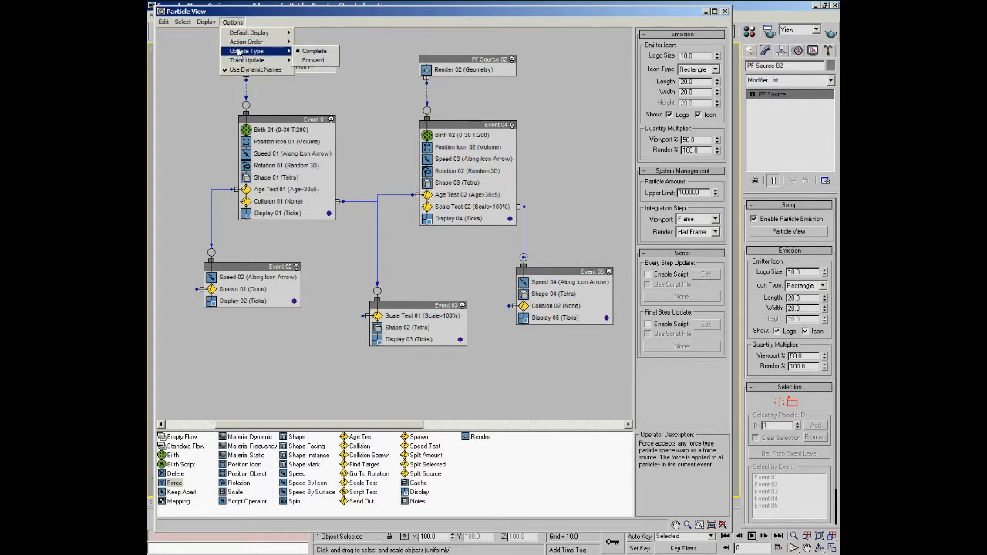
pyautogui.click(367, 35)
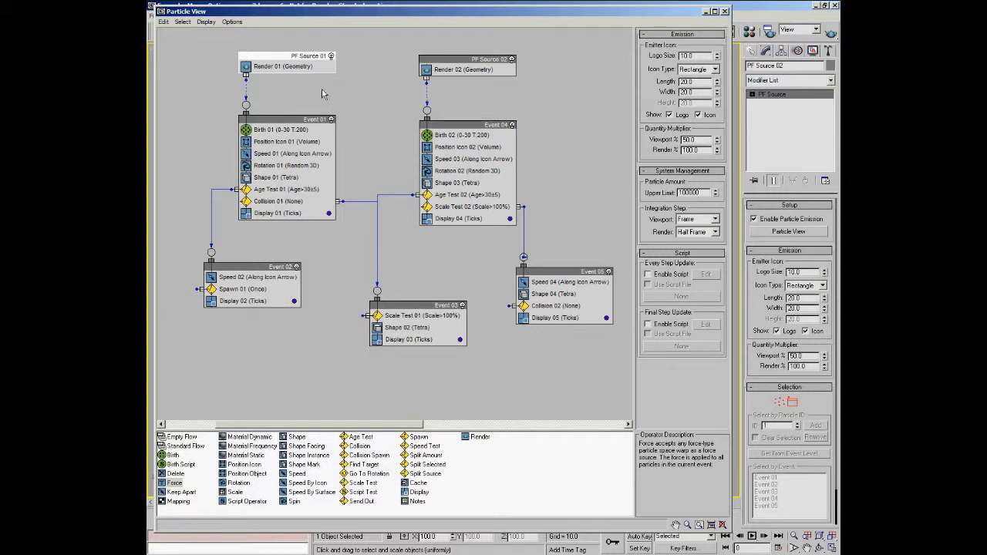
# Step: Turn on Particle Count tracking for the particle flow events
pyautogui.click(232, 21)
pyautogui.moveTo(249, 64)
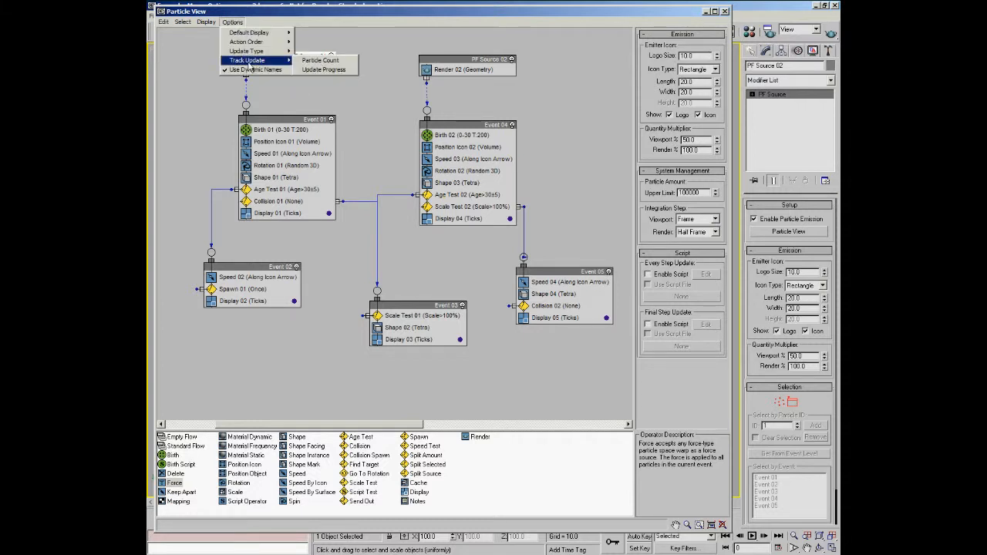
pyautogui.click(317, 62)
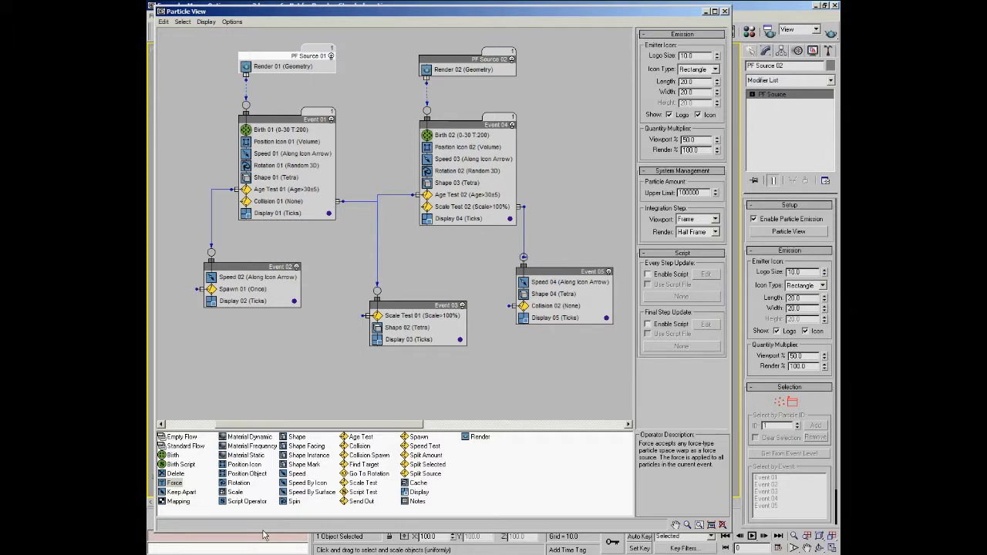
# Step: Shorten the Particle View window to expose the timeline, scrub to frame 45 while checking the event particle counts, and rewind to frame 0
pyautogui.moveTo(262, 532); pyautogui.dragTo(263, 480)
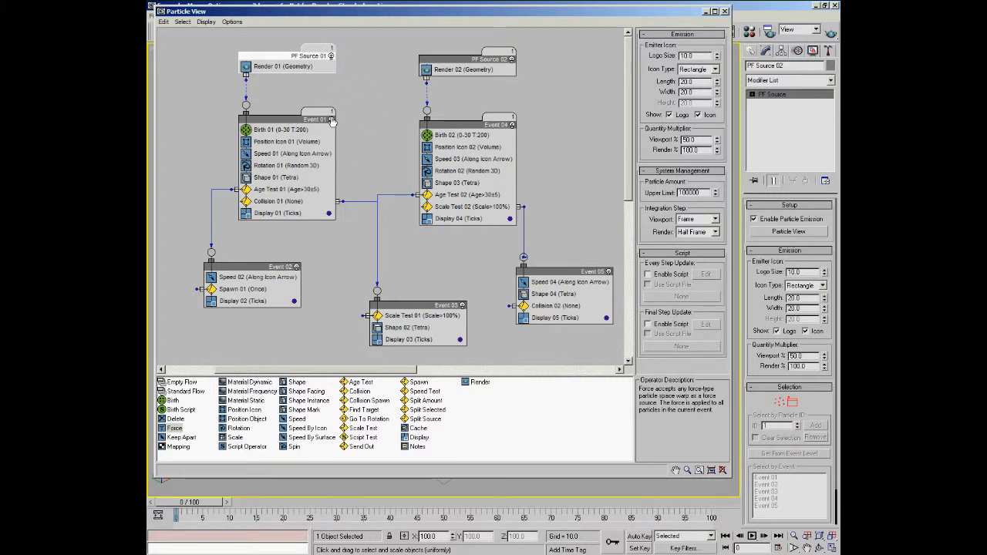
pyautogui.moveTo(192, 507); pyautogui.dragTo(225, 509)
pyautogui.moveTo(232, 507); pyautogui.dragTo(377, 509)
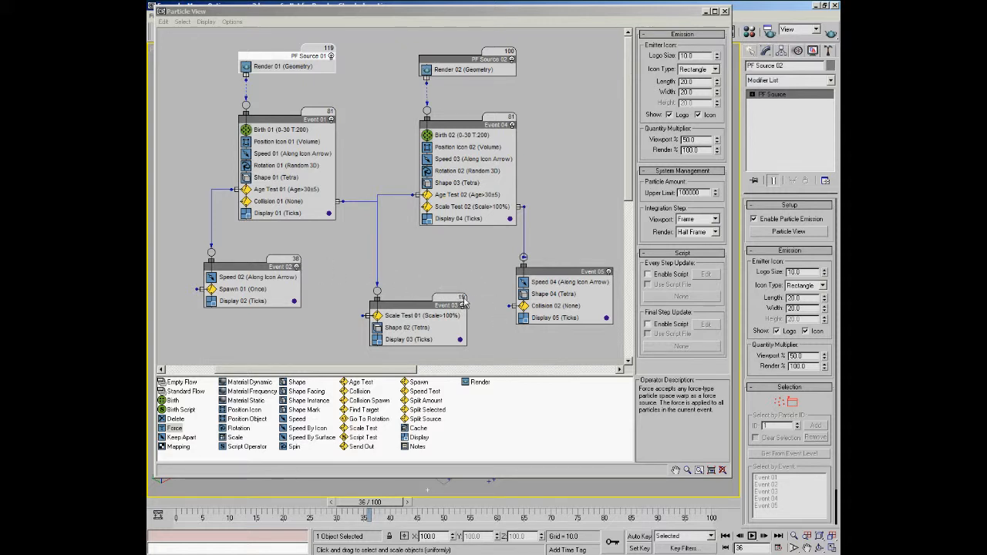
pyautogui.moveTo(369, 502); pyautogui.dragTo(420, 502)
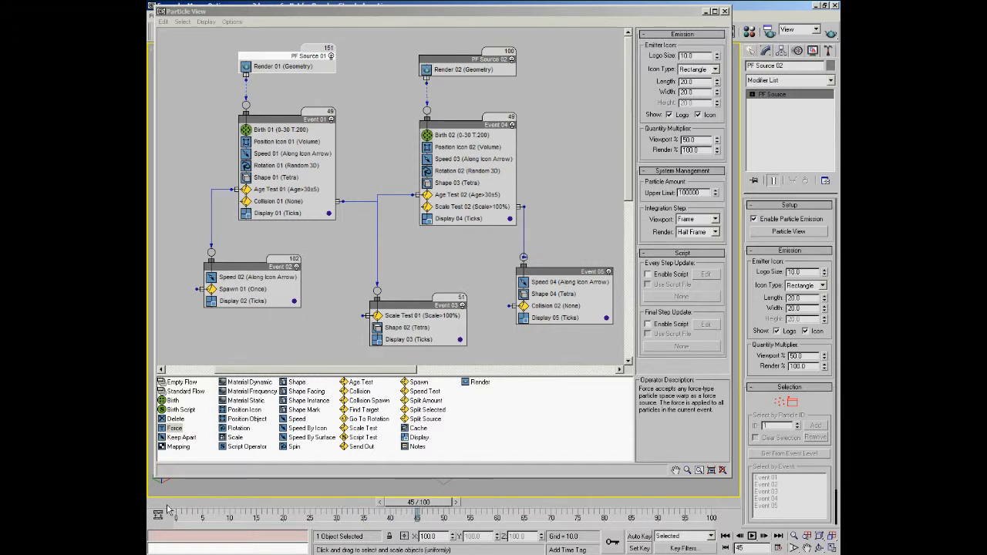
pyautogui.moveTo(160, 507)
pyautogui.mouseDown()
pyautogui.moveTo(238, 515)
pyautogui.moveTo(386, 505)
pyautogui.moveTo(171, 509)
pyautogui.mouseUp()
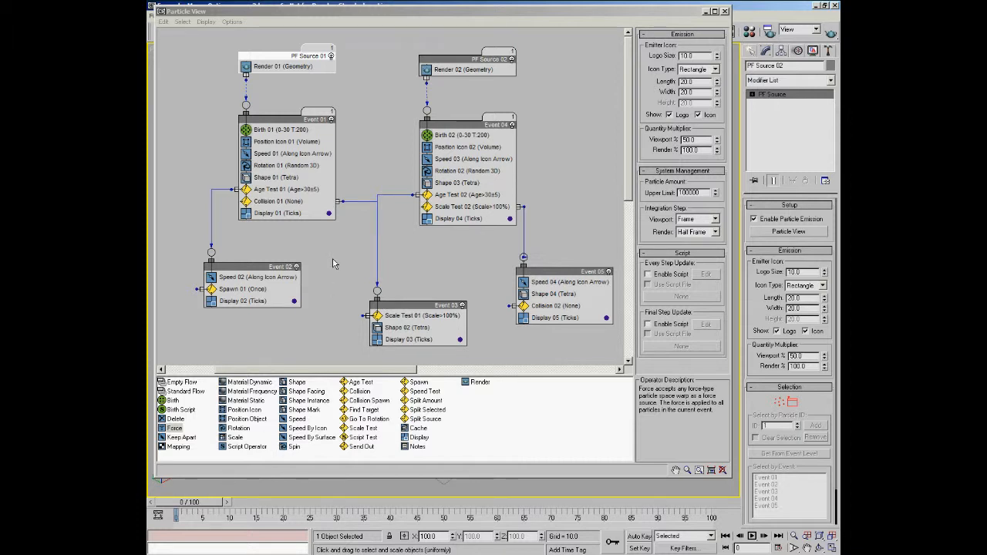
# Step: Scrub to frame 58, rewind, and scrub to frame 75 to compare particle counts across the two sources and their events
pyautogui.moveTo(196, 508); pyautogui.dragTo(494, 507)
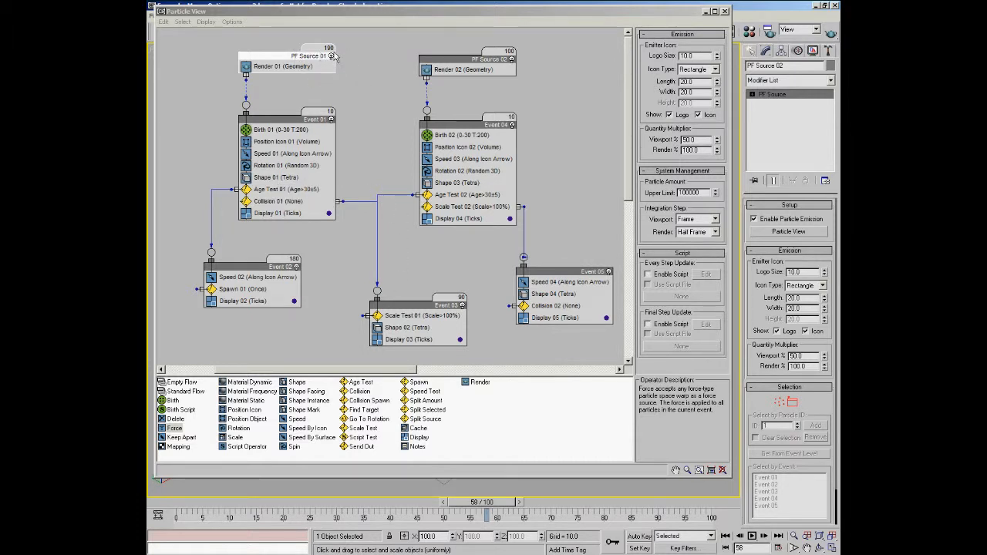
pyautogui.press('Home')
pyautogui.moveTo(166, 506); pyautogui.dragTo(550, 524)
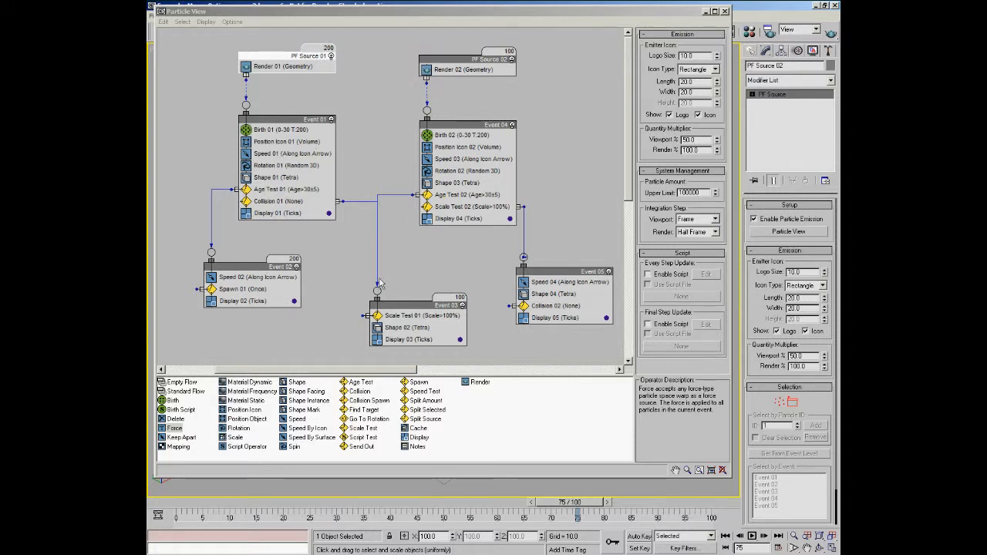
# Step: Select everything downstream of PF Source 01 to see which events belong to it
pyautogui.click(344, 108)
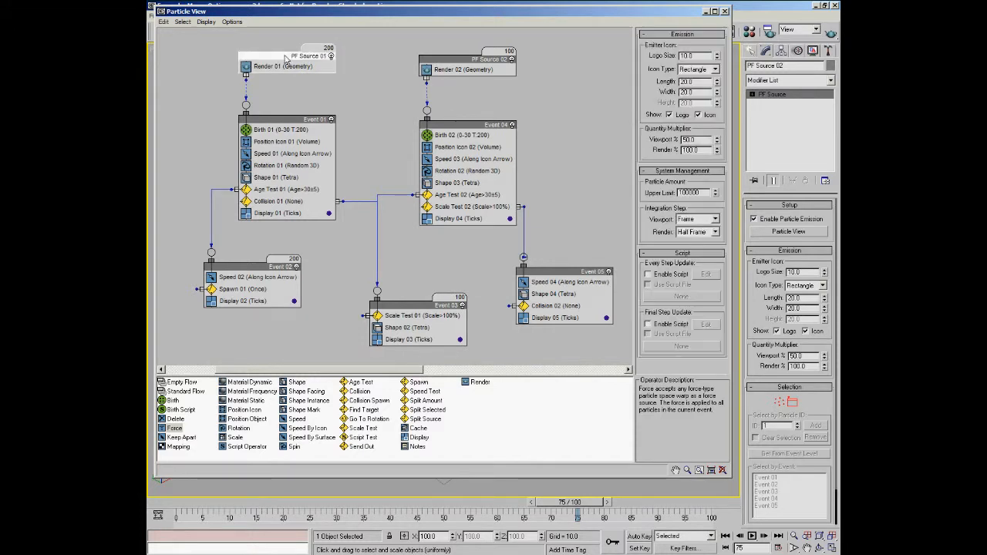
pyautogui.click(167, 23)
pyautogui.moveTo(183, 21)
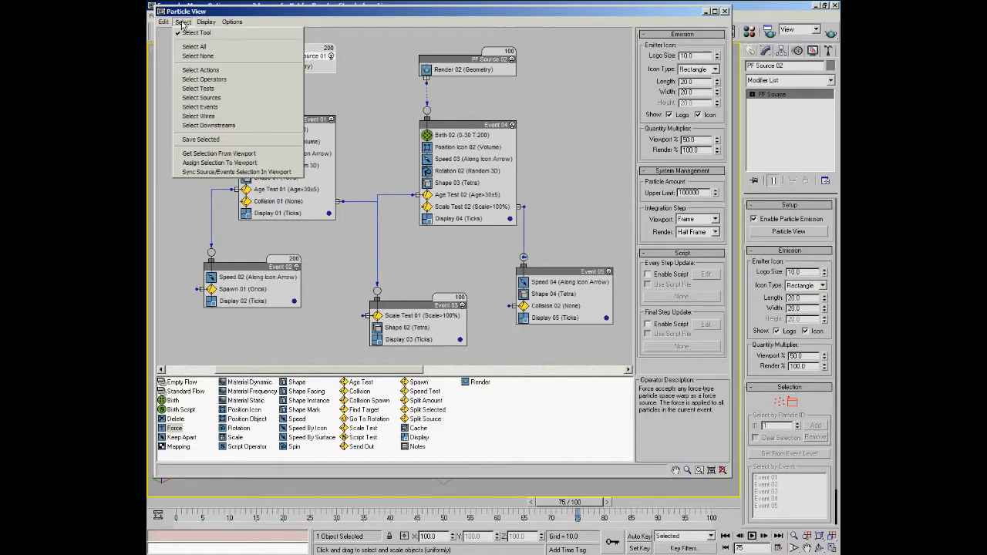
pyautogui.click(202, 125)
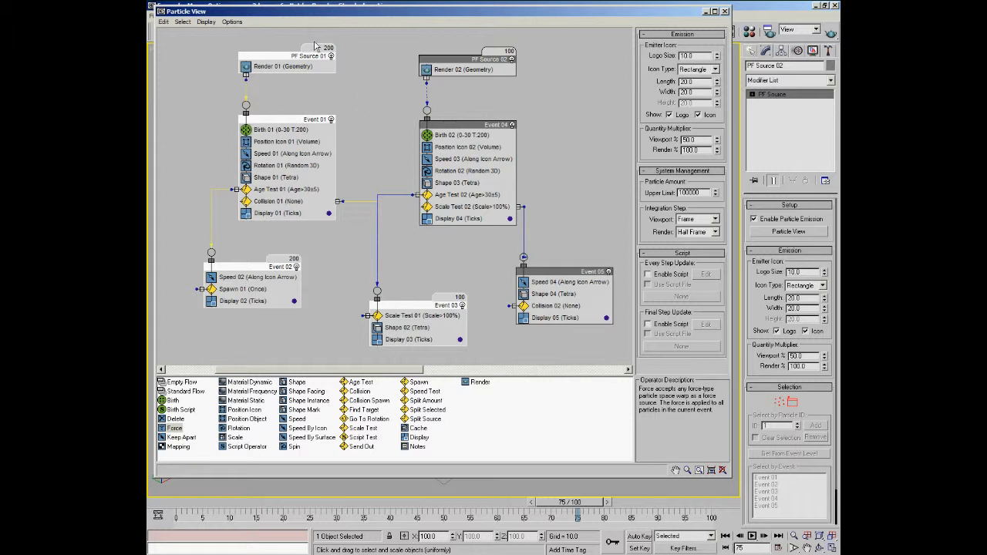
# Step: Clear the selection and select PF Source 02 with everything downstream of it
pyautogui.click(344, 94)
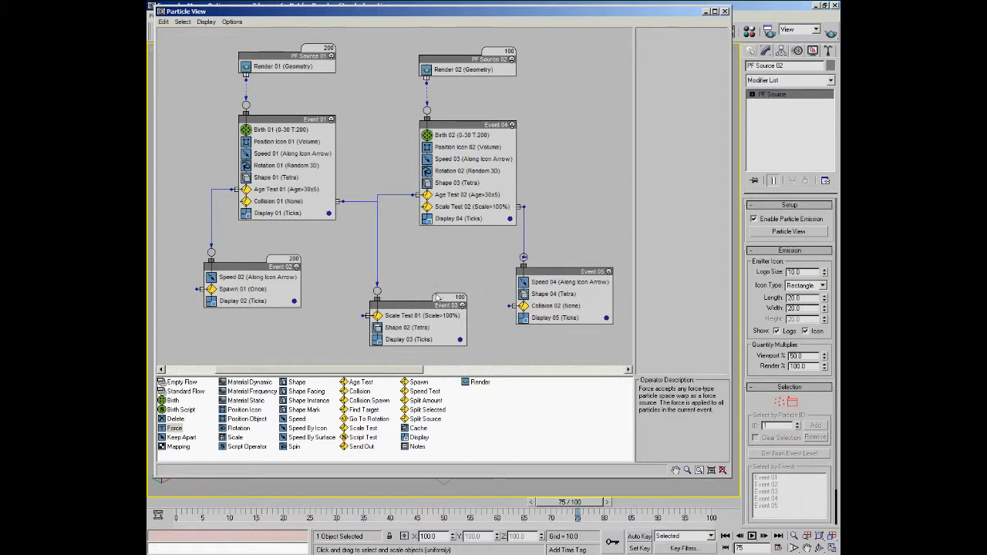
pyautogui.click(508, 57)
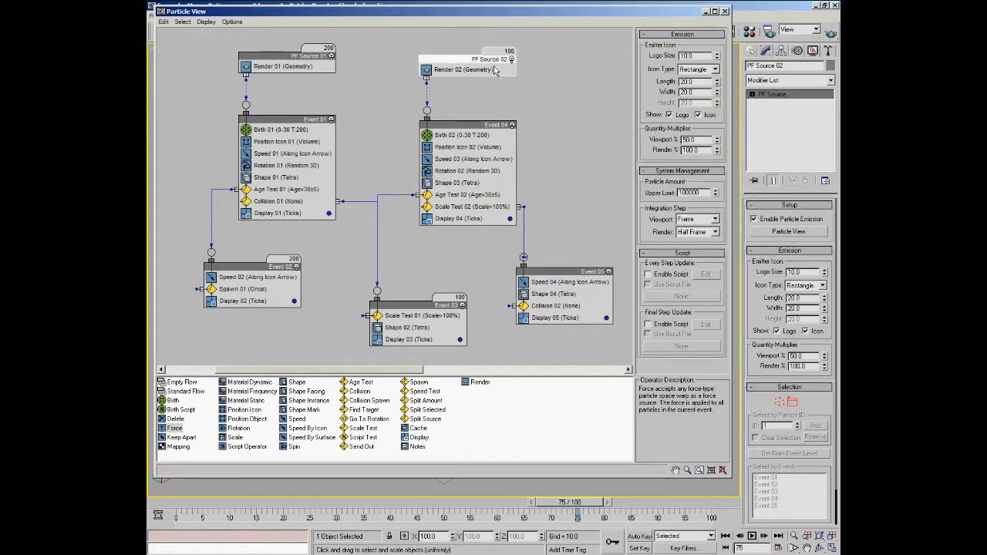
pyautogui.click(183, 21)
pyautogui.click(196, 126)
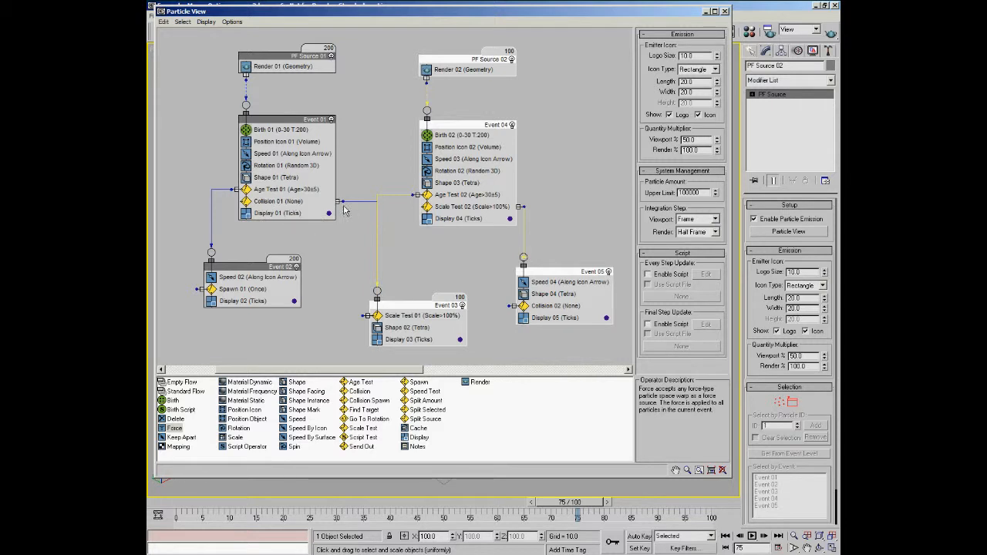
# Step: Select the Collision 01 test and slightly reposition the Event 05, Event 04 and PF Source 02 nodes in the flow diagram
pyautogui.click(274, 202)
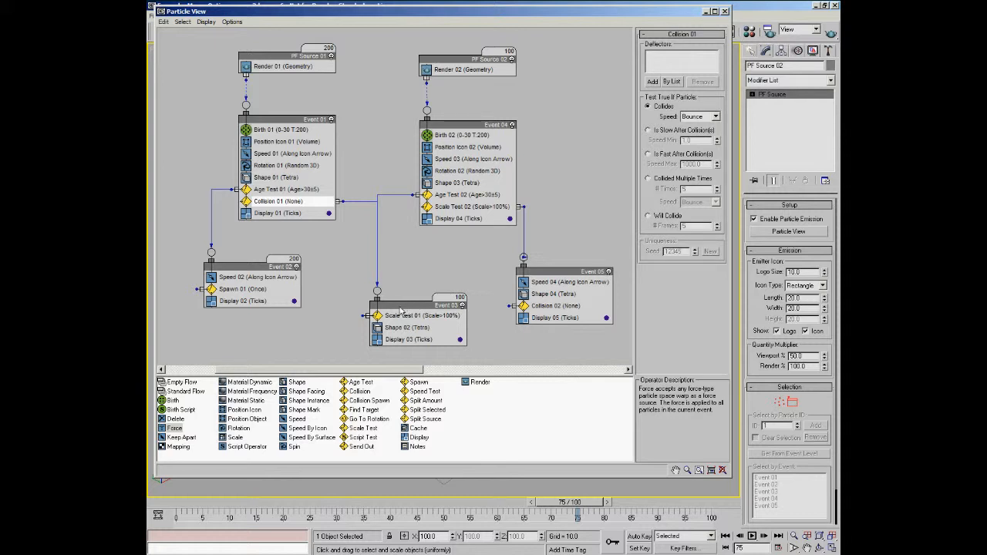
pyautogui.moveTo(544, 270); pyautogui.dragTo(555, 271)
pyautogui.moveTo(447, 125); pyautogui.dragTo(437, 122)
pyautogui.moveTo(446, 62); pyautogui.dragTo(442, 52)
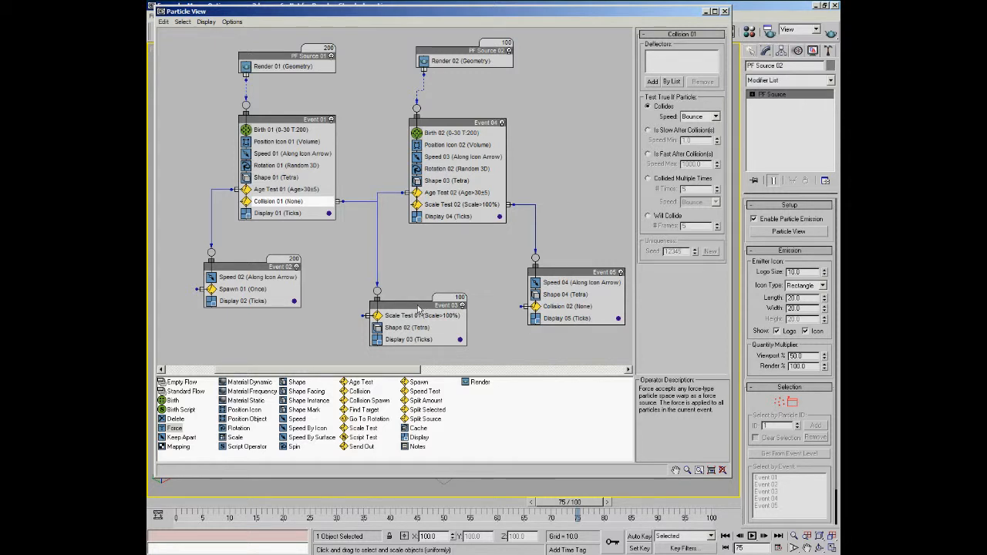
# Step: Rewind the animation to frame 0 and turn off Particle Count tracking
pyautogui.click(232, 21)
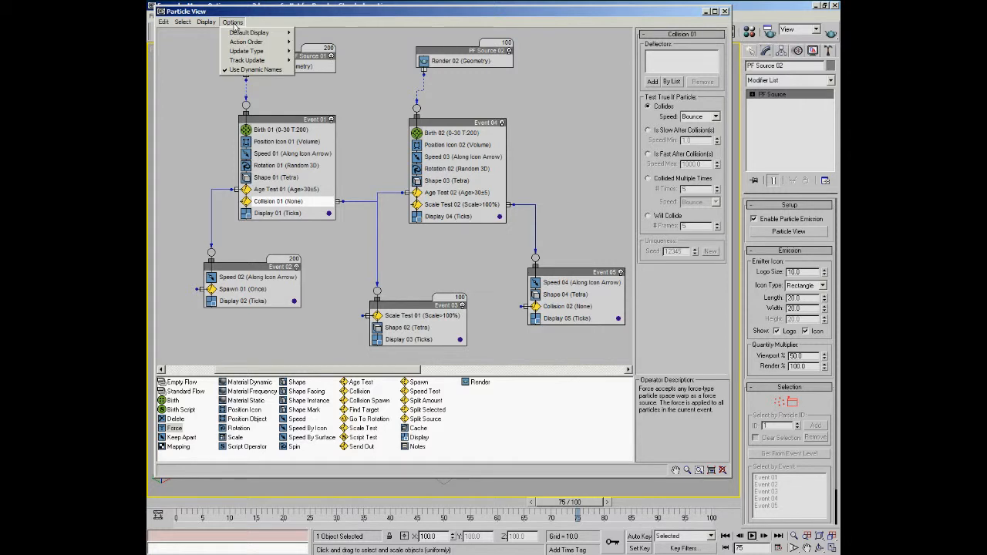
pyautogui.moveTo(239, 61)
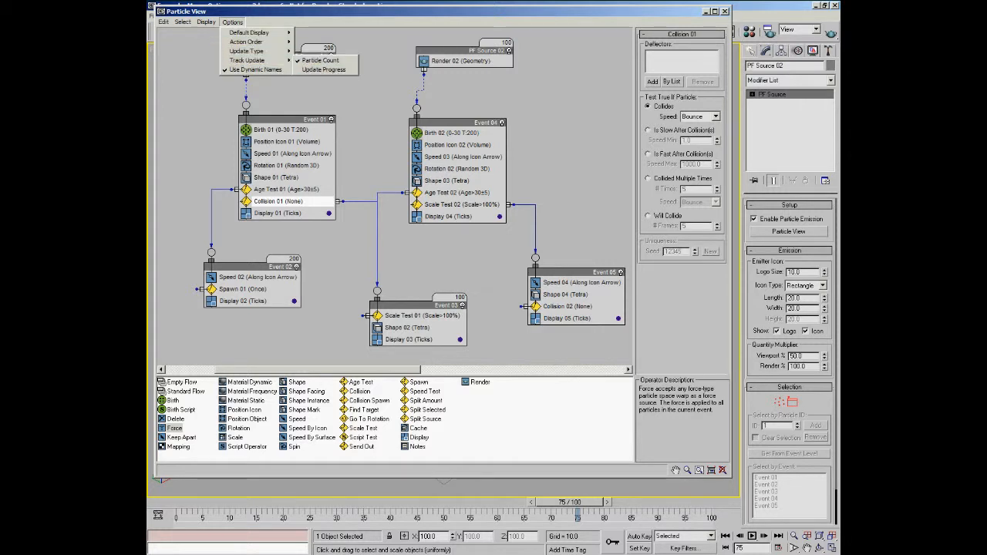
pyautogui.click(217, 533)
pyautogui.click(176, 505)
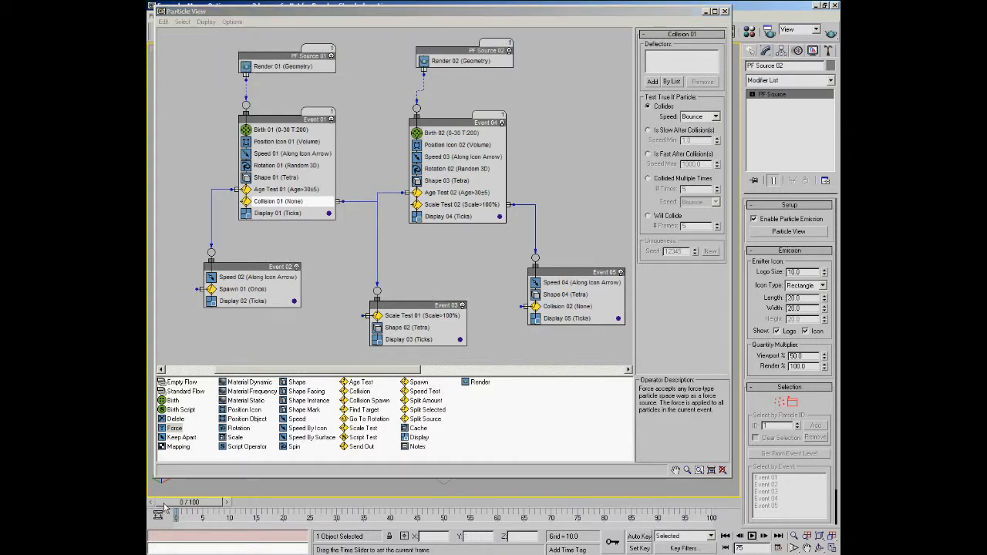
pyautogui.click(232, 21)
pyautogui.moveTo(254, 60)
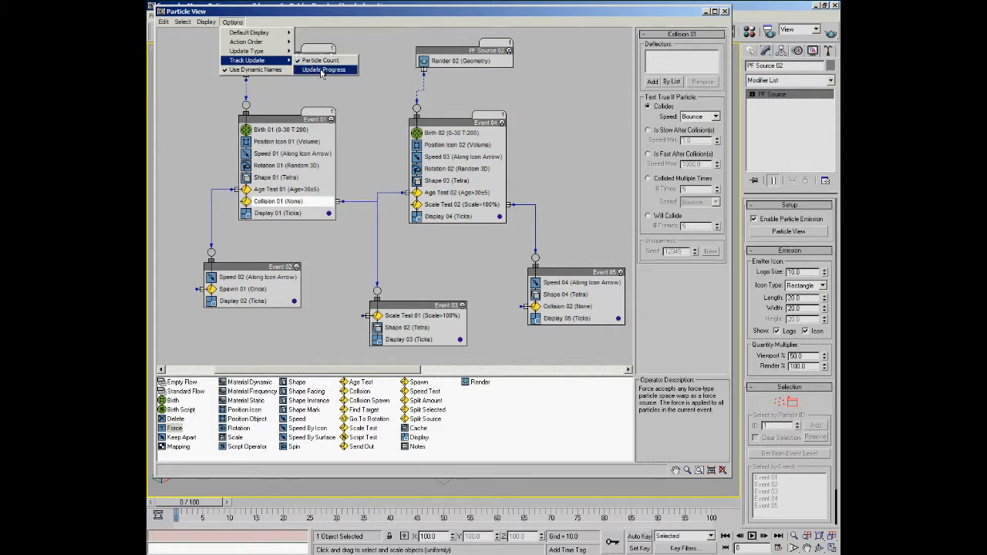
pyautogui.click(322, 69)
# Step: Turn on Update Progress tracking and play the animation to frame 36 to watch which actions are being calculated
pyautogui.click(232, 22)
pyautogui.moveTo(258, 60)
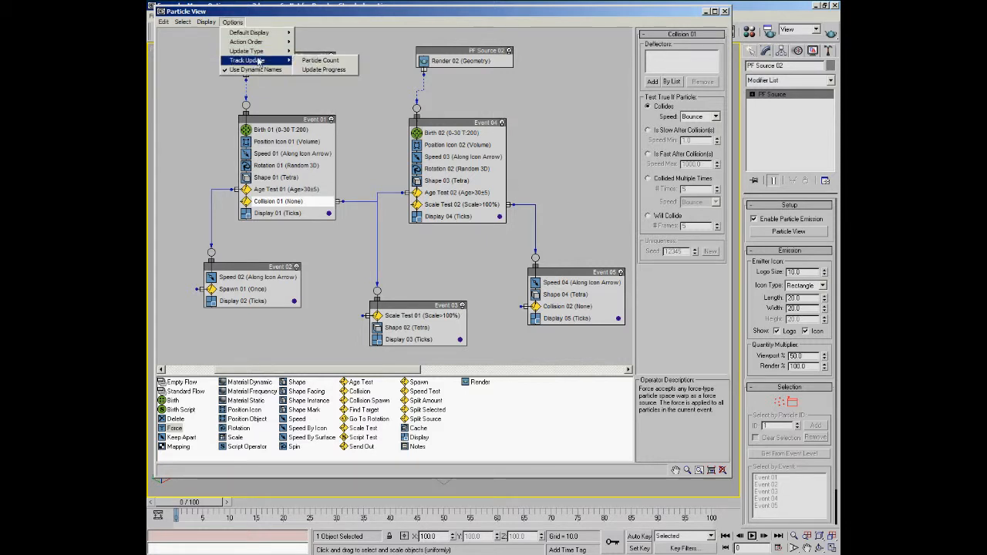
pyautogui.click(323, 69)
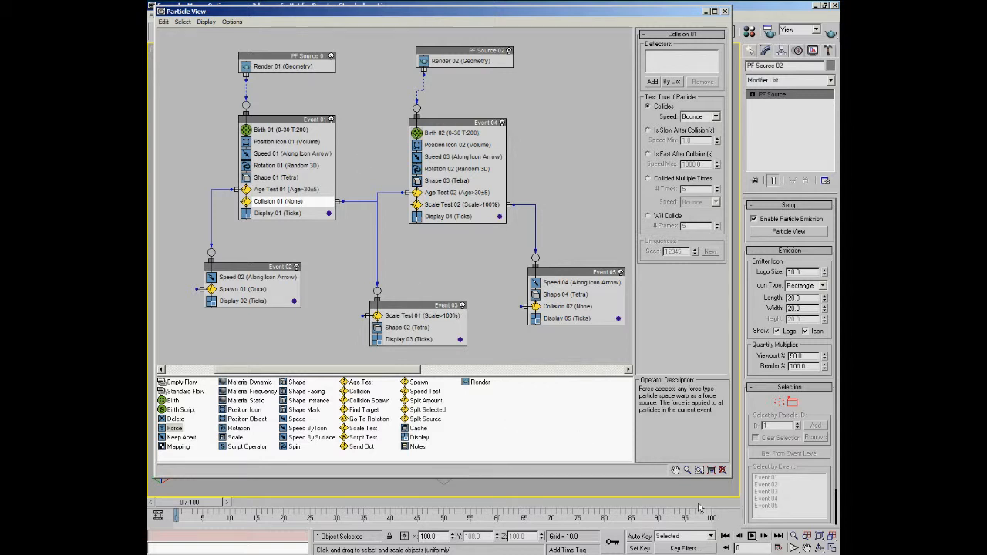
pyautogui.click(753, 536)
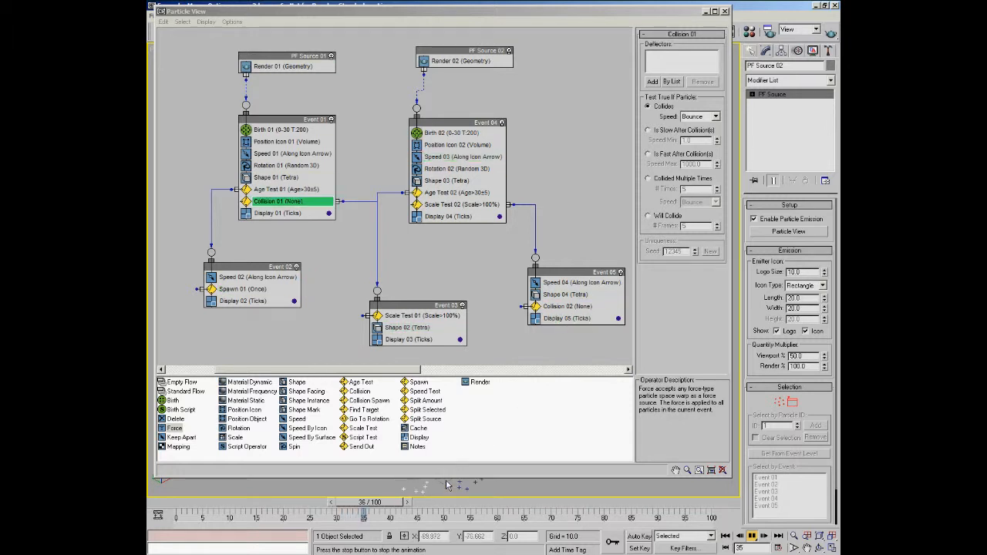
pyautogui.click(751, 535)
# Step: Shorten the Particle View window to expose the viewport, rewind to frame 0, and play the animation to frame 11 from a side-on view
pyautogui.moveTo(489, 479); pyautogui.dragTo(490, 330)
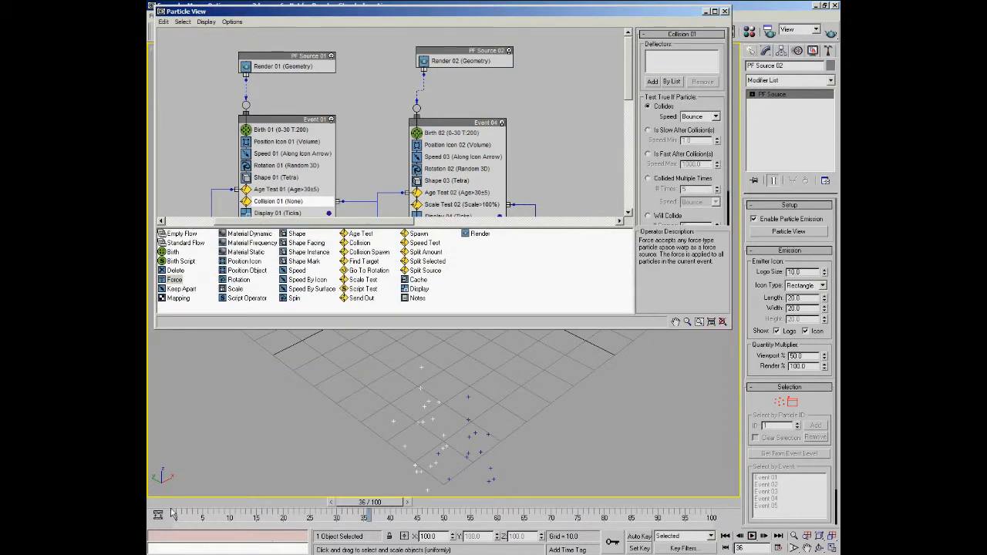
pyautogui.moveTo(171, 504); pyautogui.dragTo(150, 499)
pyautogui.moveTo(421, 409)
pyautogui.keyDown('alt'); pyautogui.mouseDown(button='middle')
pyautogui.moveTo(430, 380)
pyautogui.moveTo(426, 427)
pyautogui.moveTo(426, 408)
pyautogui.mouseUp(button='middle'); pyautogui.keyUp('alt')
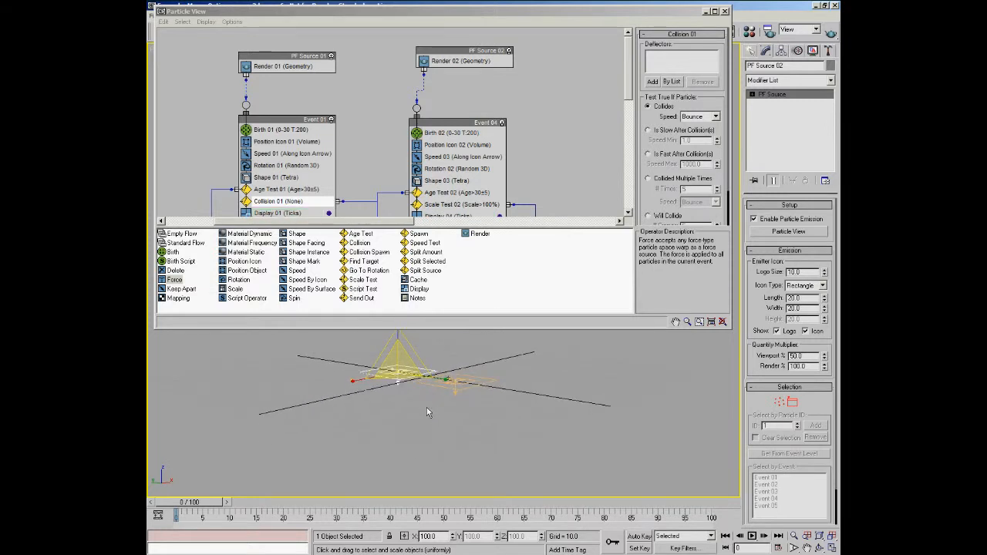
pyautogui.click(751, 535)
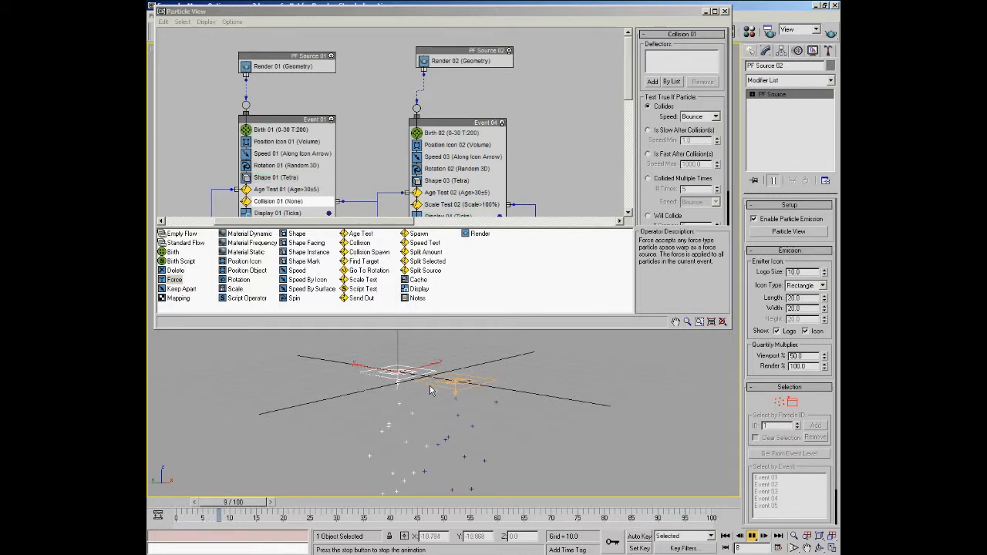
pyautogui.click(752, 536)
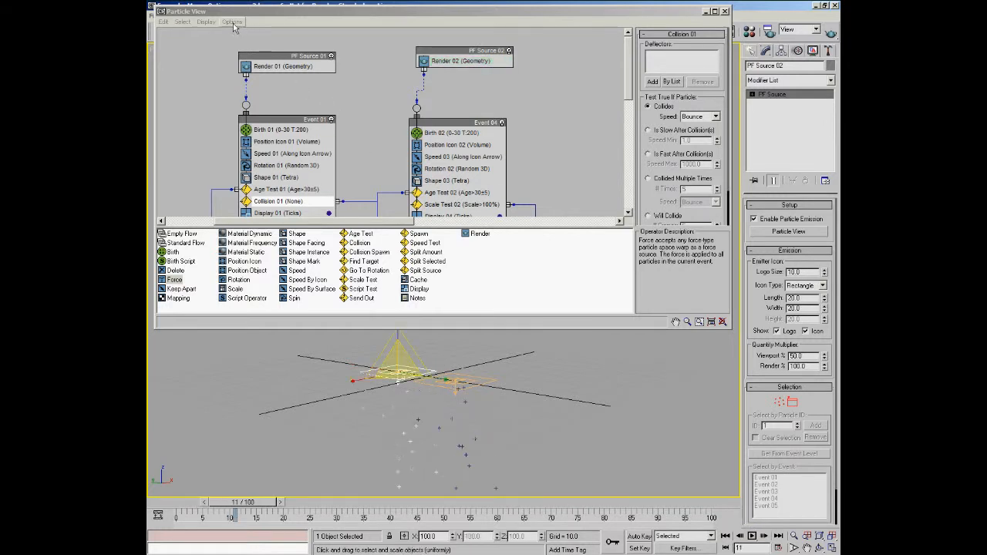
# Step: Turn off Update Progress tracking for the particle flow
pyautogui.click(237, 31)
pyautogui.click(233, 21)
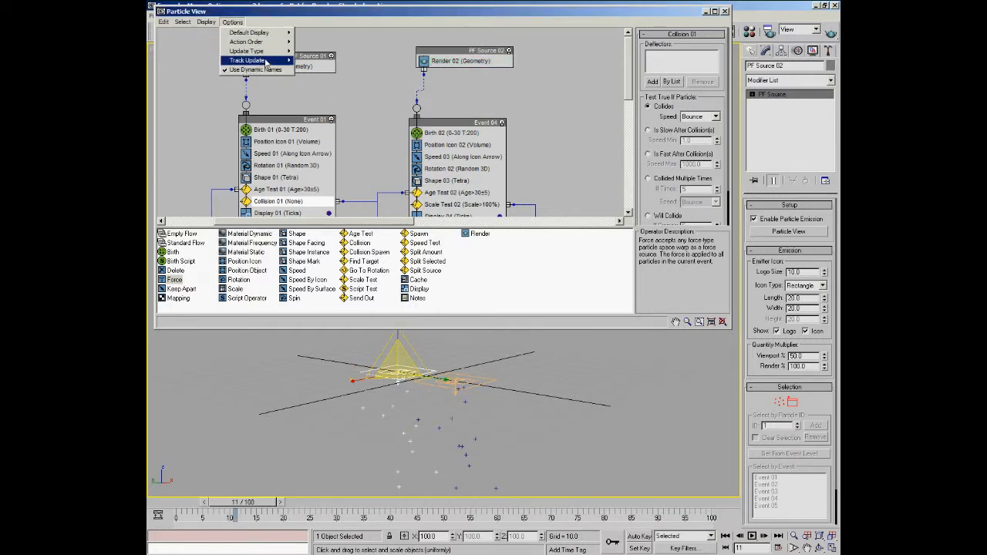
pyautogui.moveTo(266, 60)
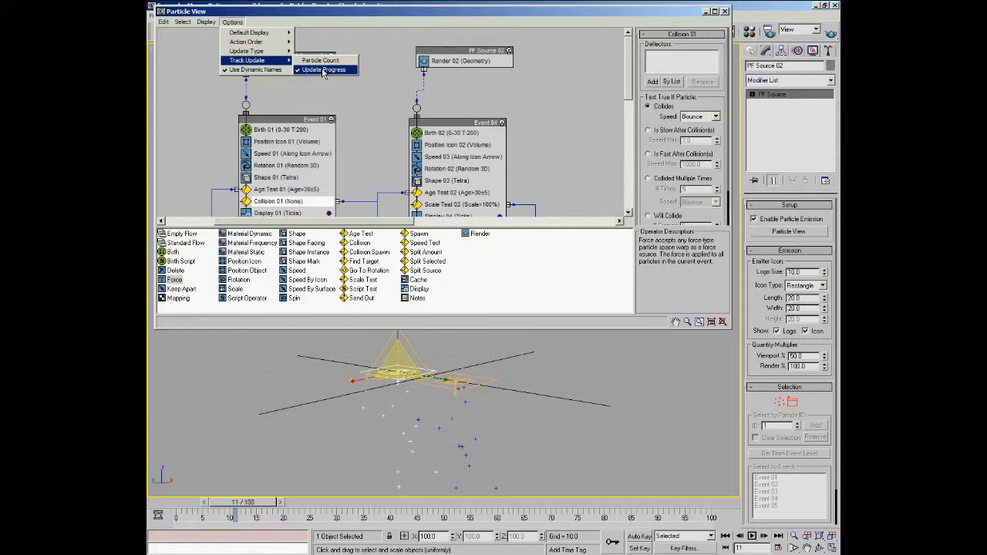
pyautogui.click(323, 70)
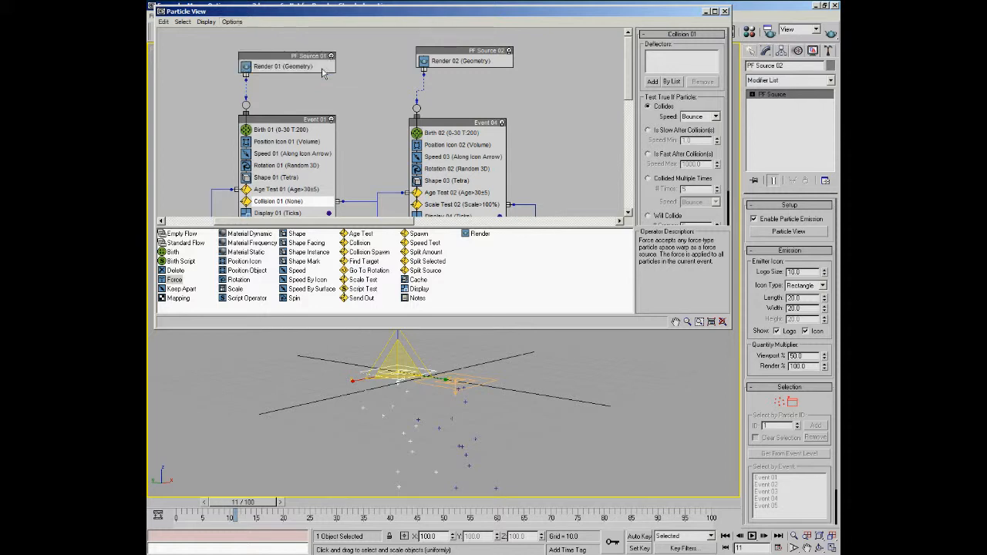
# Step: Play the animation to watch both particle streams with tracking off, stopping at frame 27
pyautogui.click(752, 536)
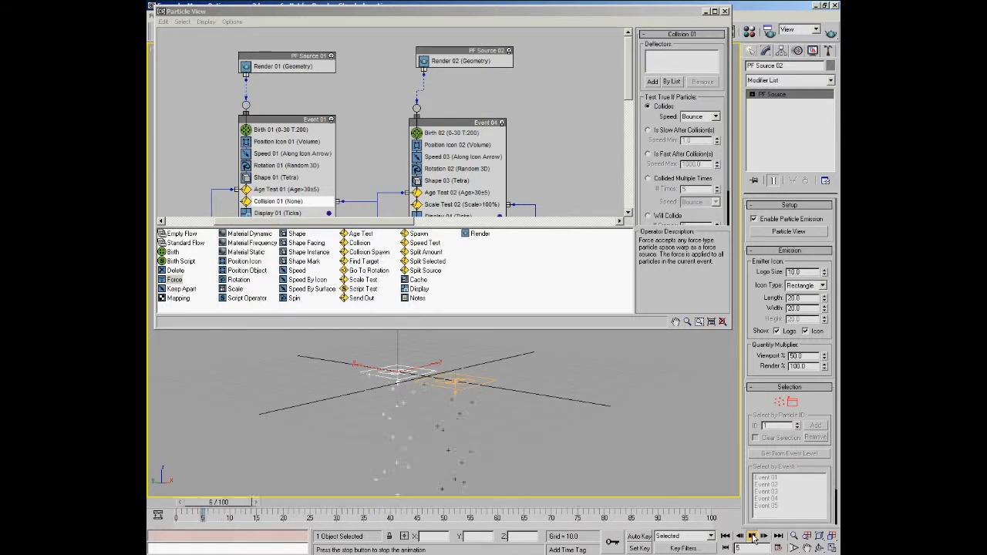
pyautogui.click(753, 538)
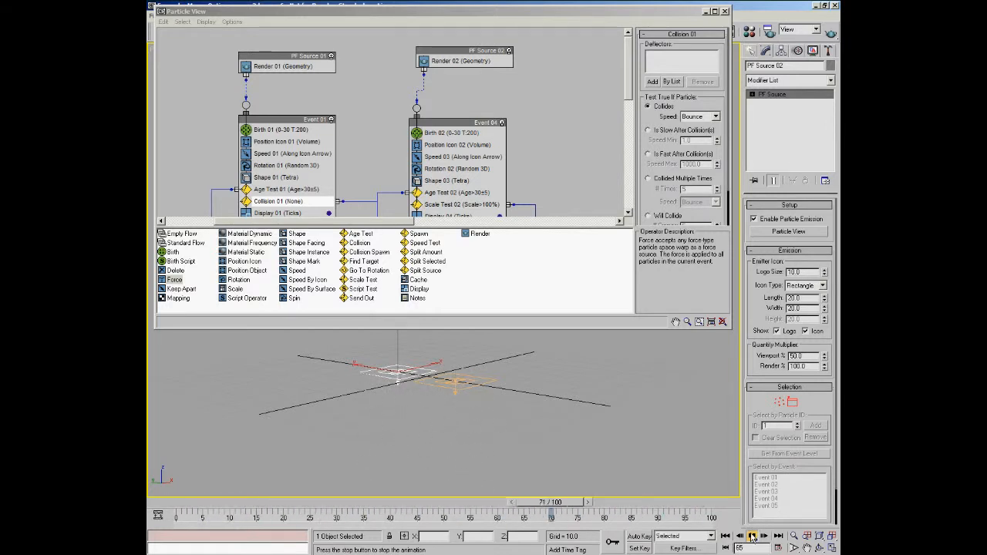
pyautogui.click(752, 536)
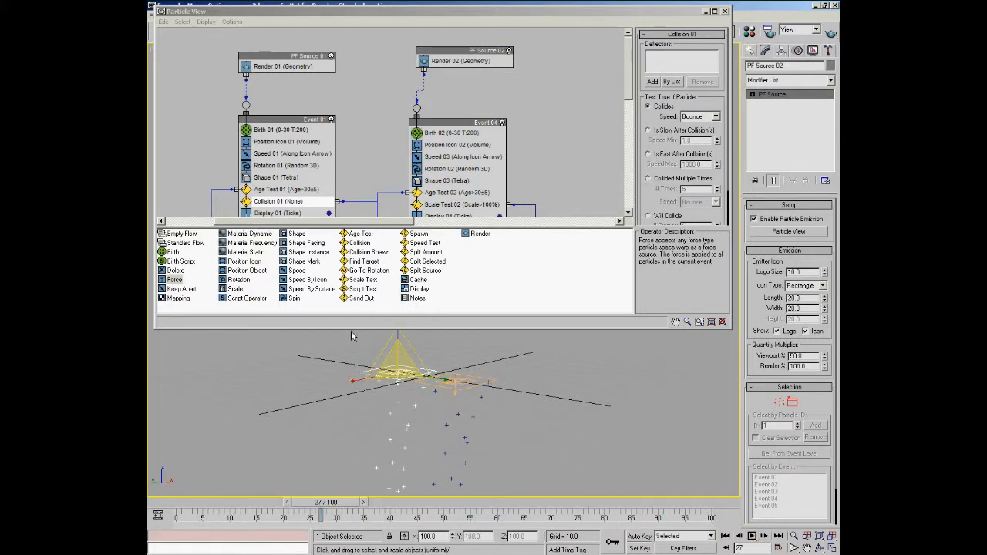
# Step: Enlarge the Particle View window downward to show all events and turn off Use Dynamic Names
pyautogui.moveTo(352, 329); pyautogui.dragTo(347, 463)
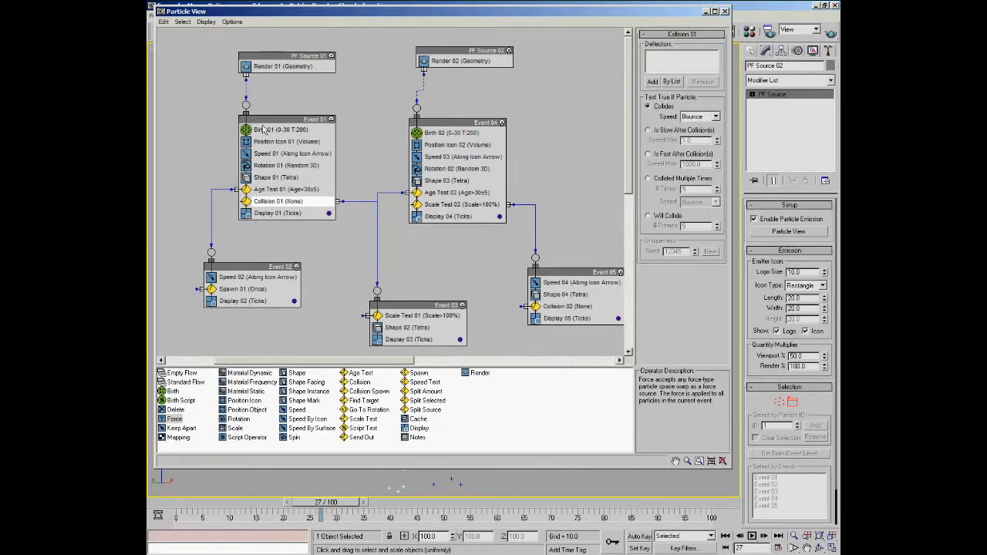
pyautogui.click(231, 21)
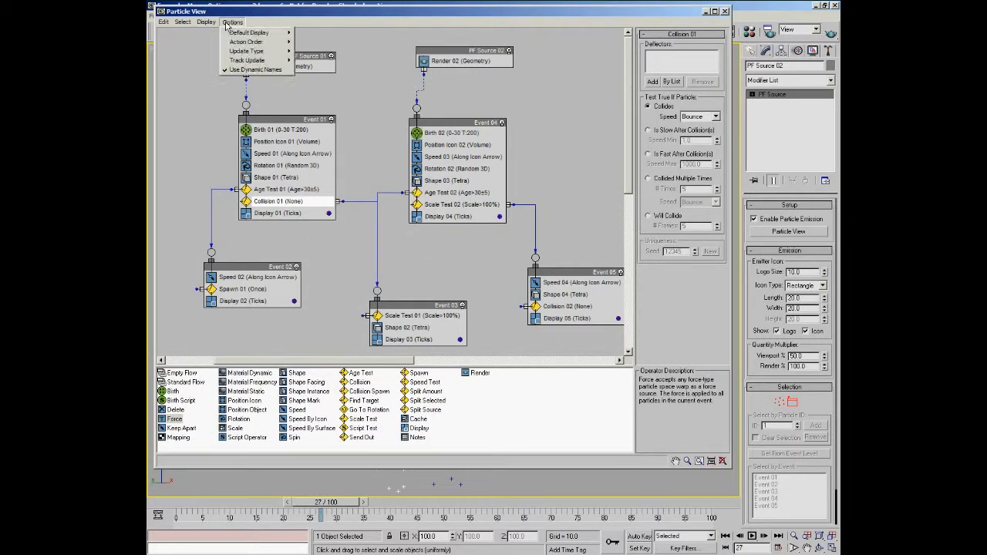
pyautogui.click(247, 70)
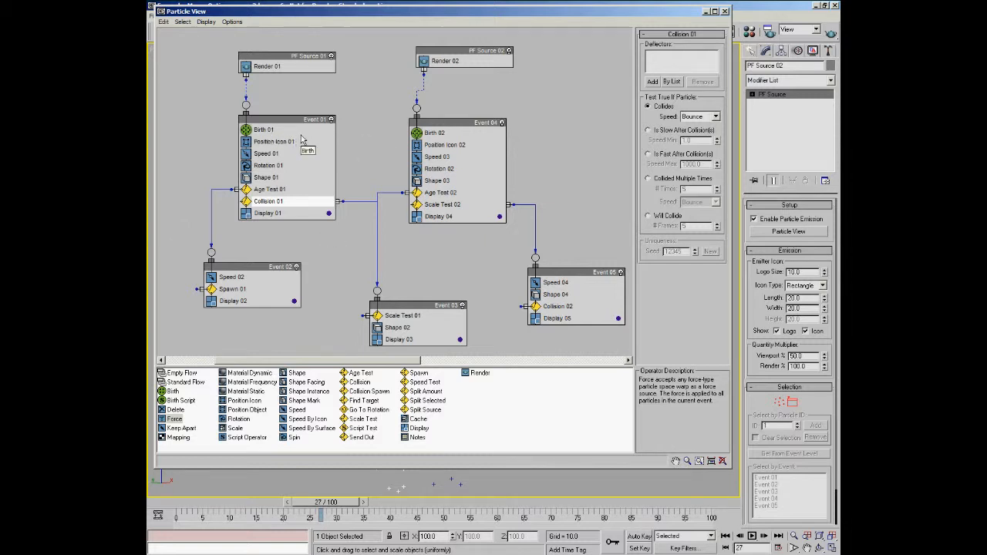
# Step: Deselect the Collision 01 test and widen the Event 01 node slightly, then turn Use Dynamic Names back on
pyautogui.click(308, 237)
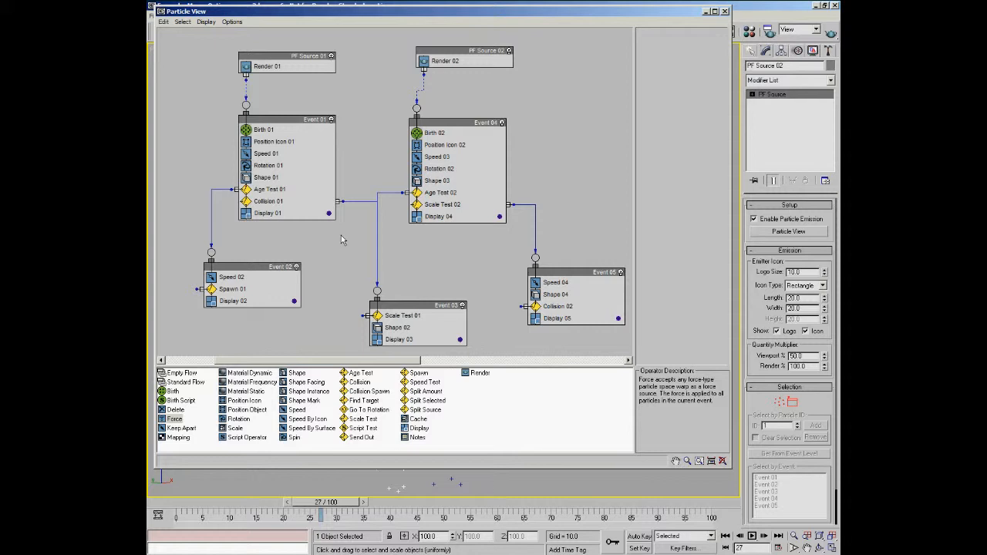
pyautogui.moveTo(336, 142); pyautogui.dragTo(351, 140)
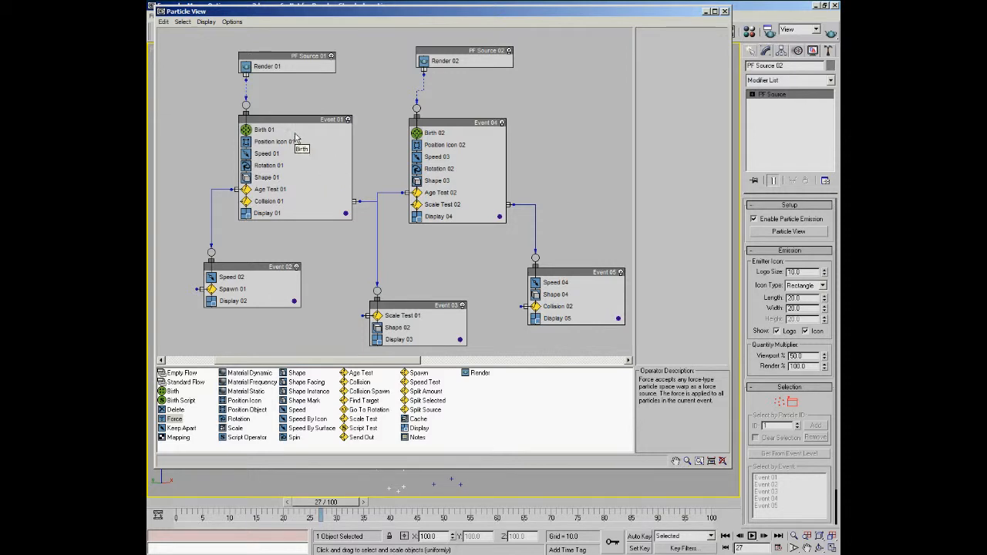
pyautogui.click(232, 22)
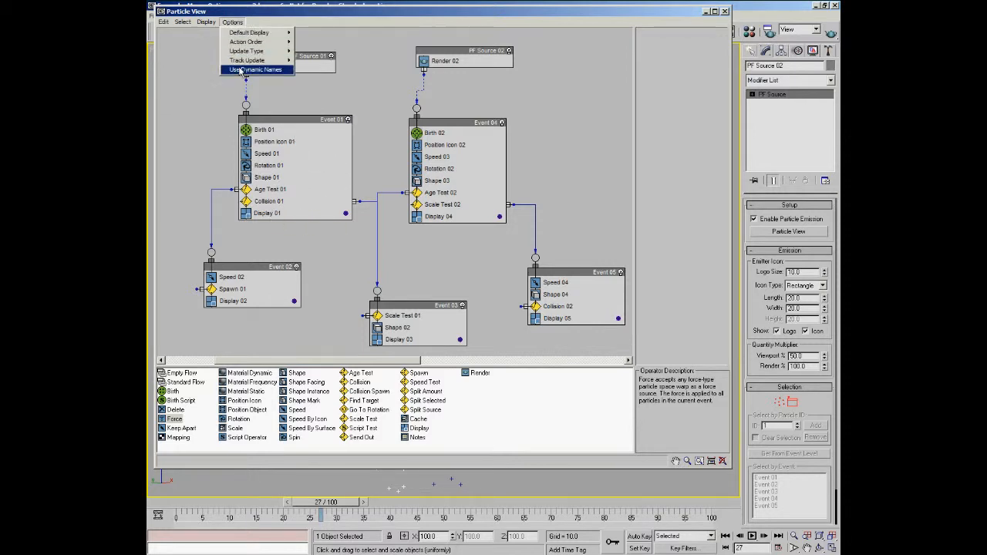
pyautogui.click(240, 69)
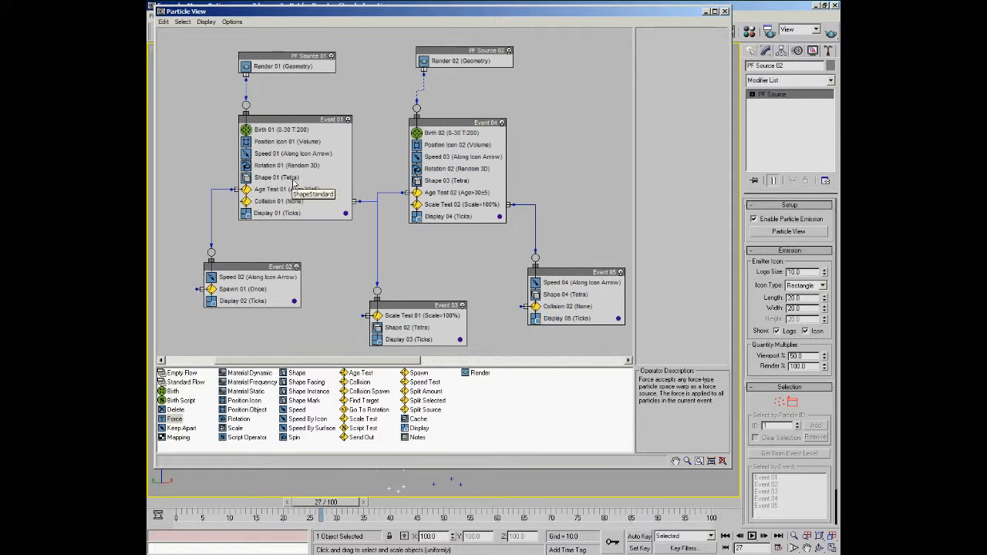